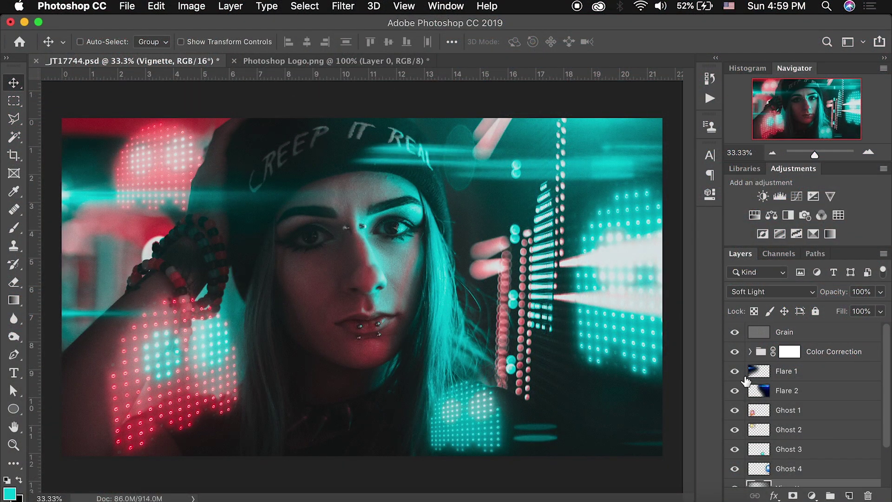
# Hide Ghost 4 and Vignette, and show Layer 0 with the black Layer 1 background
pyautogui.moveTo(734, 333); pyautogui.dragTo(739, 481)
pyautogui.click(735, 437)
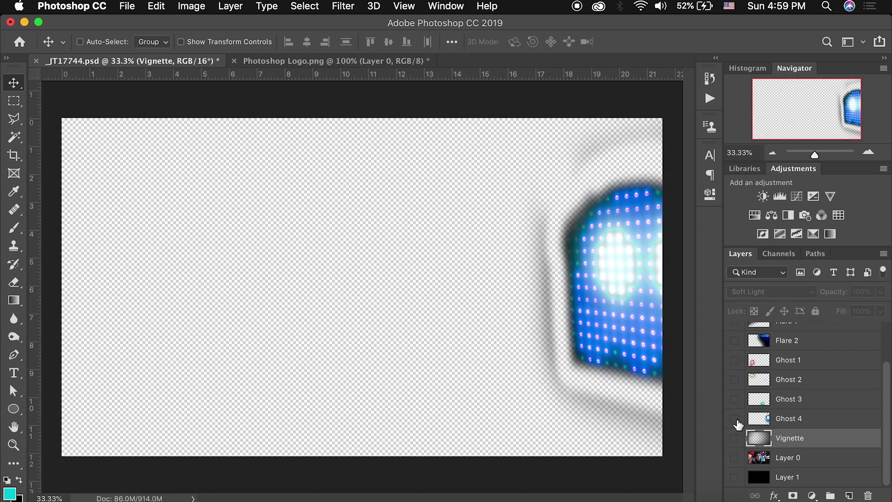
pyautogui.click(735, 418)
pyautogui.click(734, 458)
pyautogui.click(735, 478)
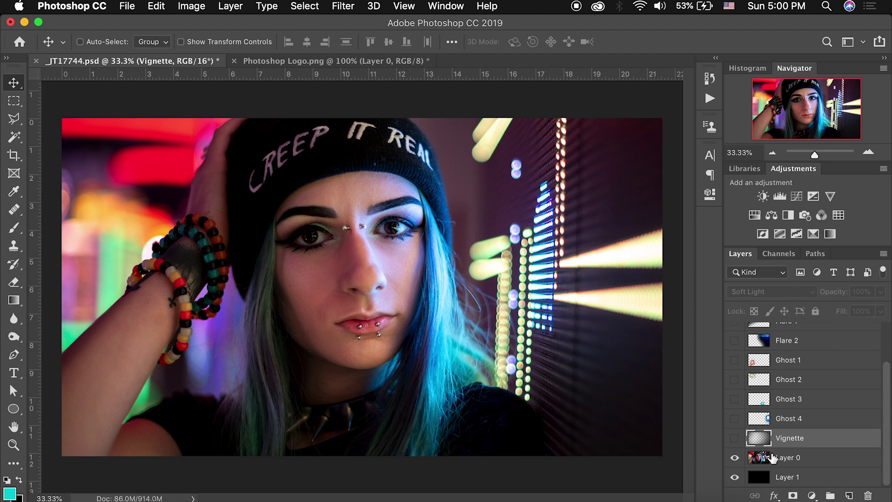
# Turn the Vignette layer on, compare it off and on twice, and leave it visible
pyautogui.click(734, 439)
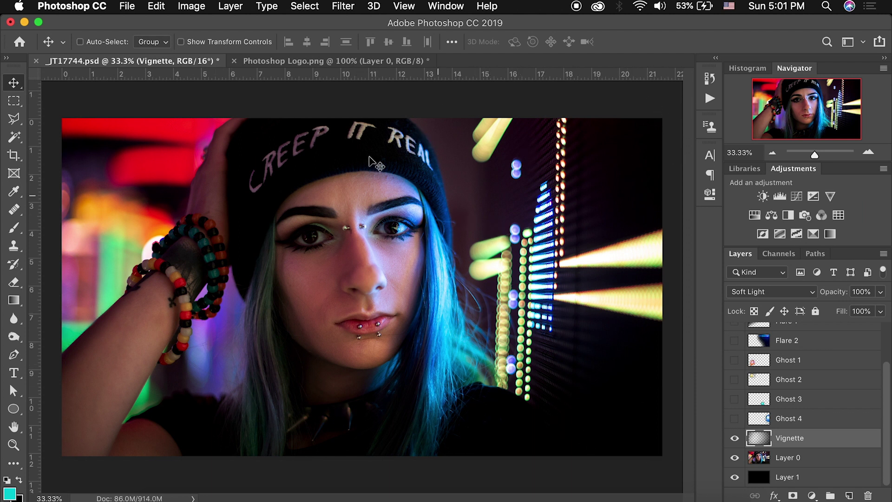
pyautogui.click(734, 438)
pyautogui.click(734, 439)
pyautogui.click(735, 438)
pyautogui.click(735, 438)
# Make Ghost 1–4 visible and set Ghost 4's blend mode to Screen
pyautogui.click(734, 420)
pyautogui.moveTo(734, 422); pyautogui.dragTo(733, 362)
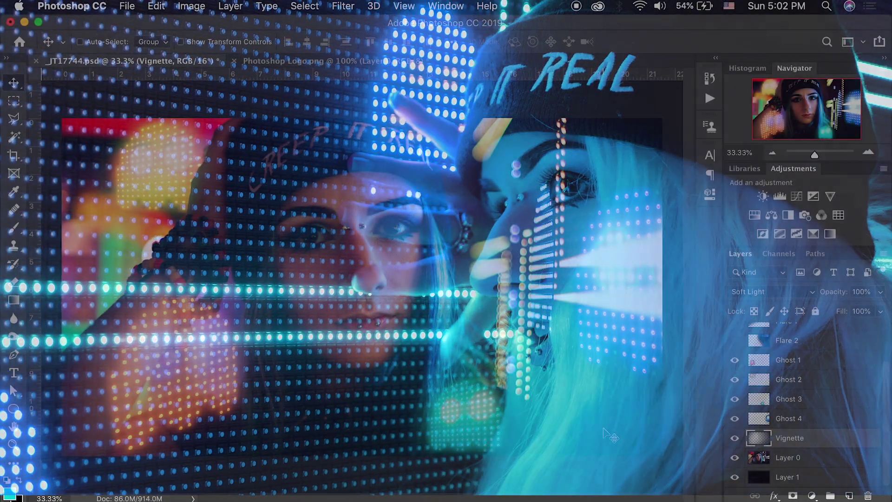
pyautogui.hotkey('alt', ']')
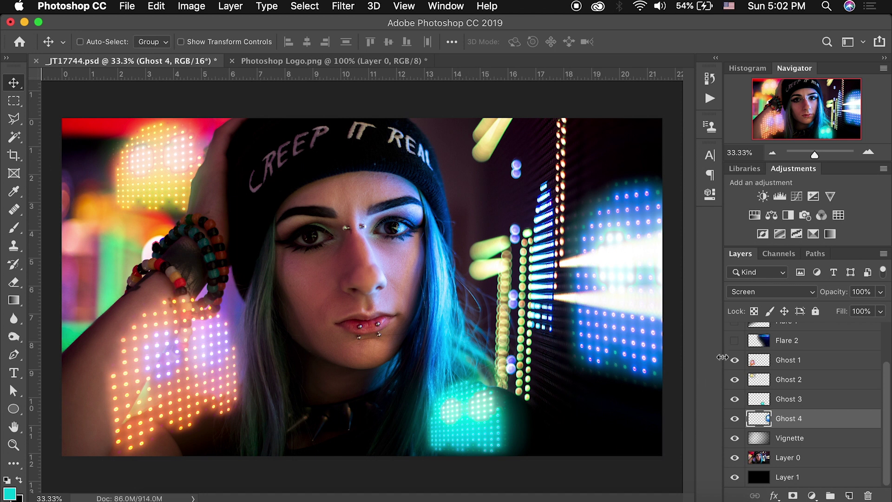
pyautogui.click(745, 293)
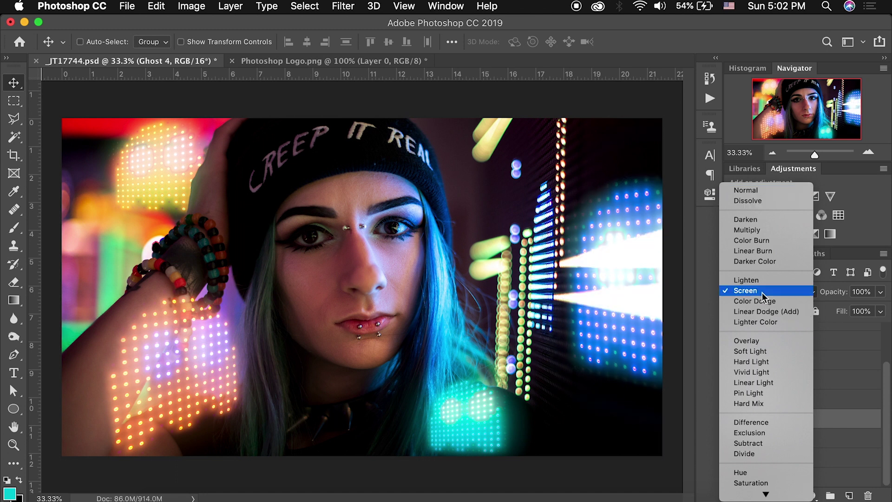
pyautogui.click(762, 292)
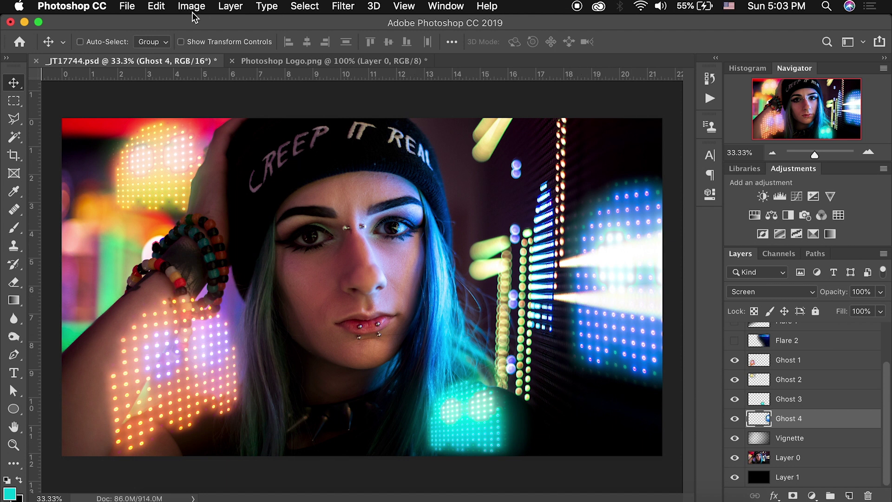
pyautogui.click(157, 6)
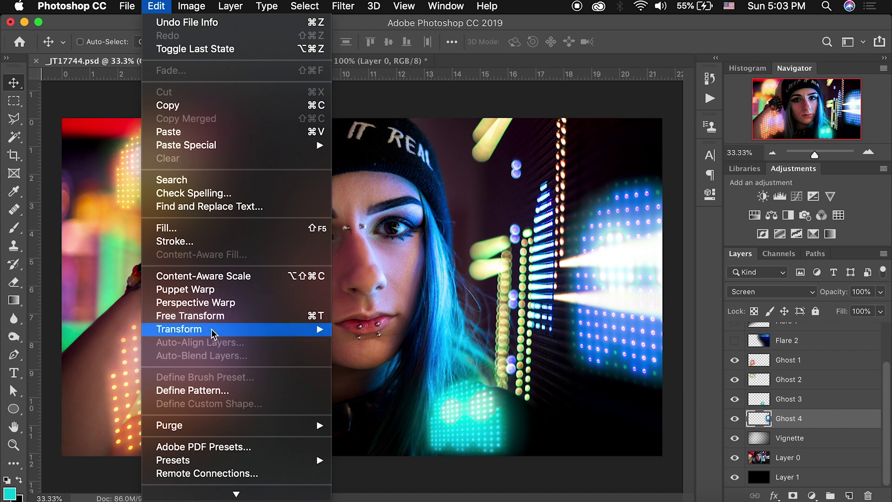
pyautogui.moveTo(213, 329)
pyautogui.click(367, 367)
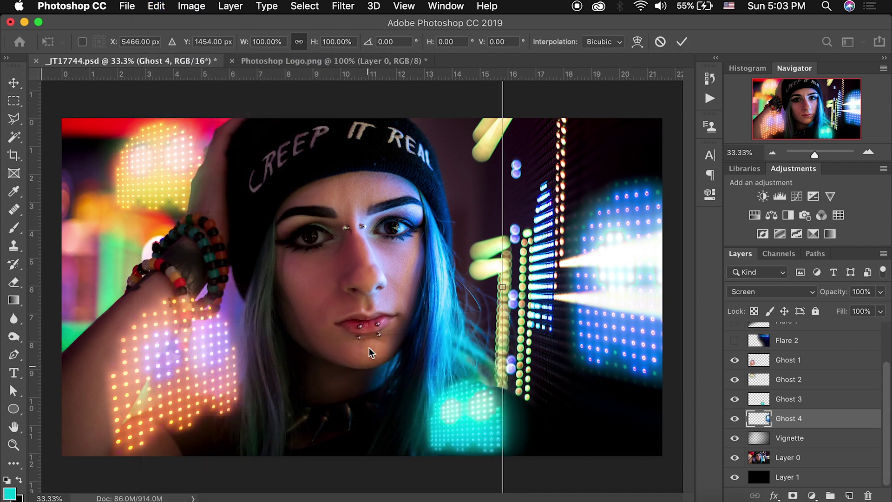
pyautogui.moveTo(505, 290); pyautogui.dragTo(524, 351)
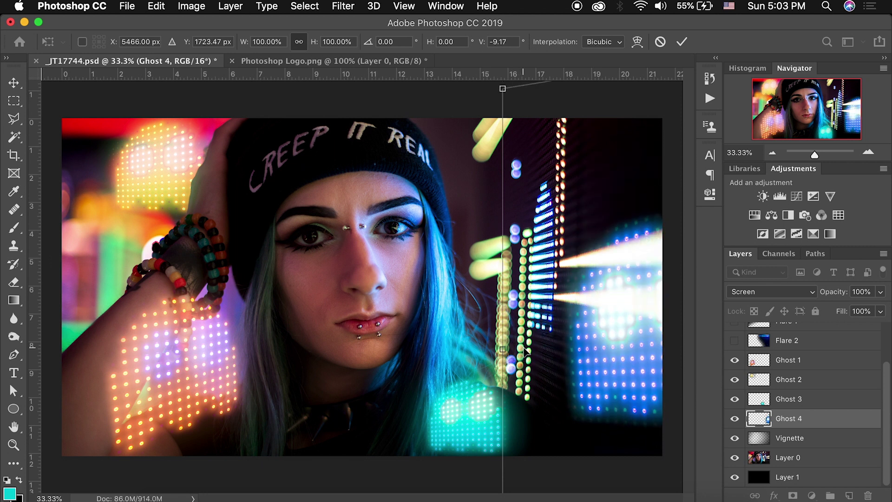
pyautogui.press('Return')
pyautogui.press('super+z')
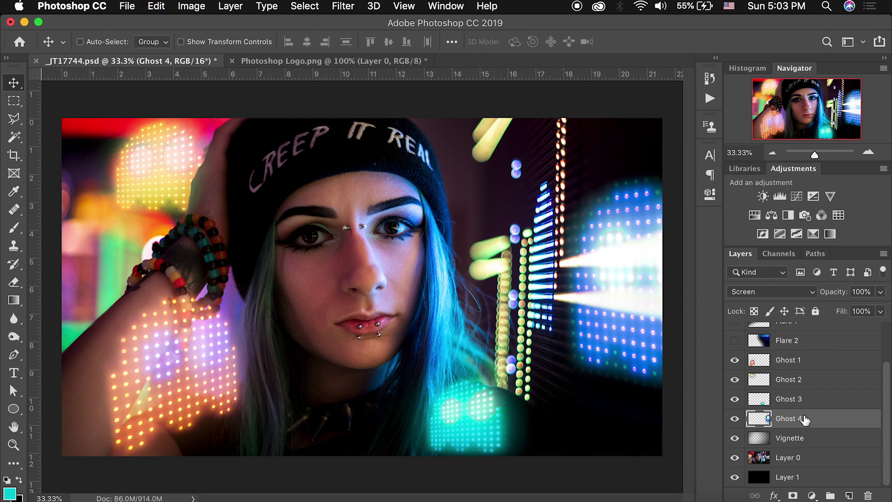
# Turn on the Flare 2 and Flare 1 layers, toggling Flare 1 off and on to compare
pyautogui.scroll(3, 805, 421)
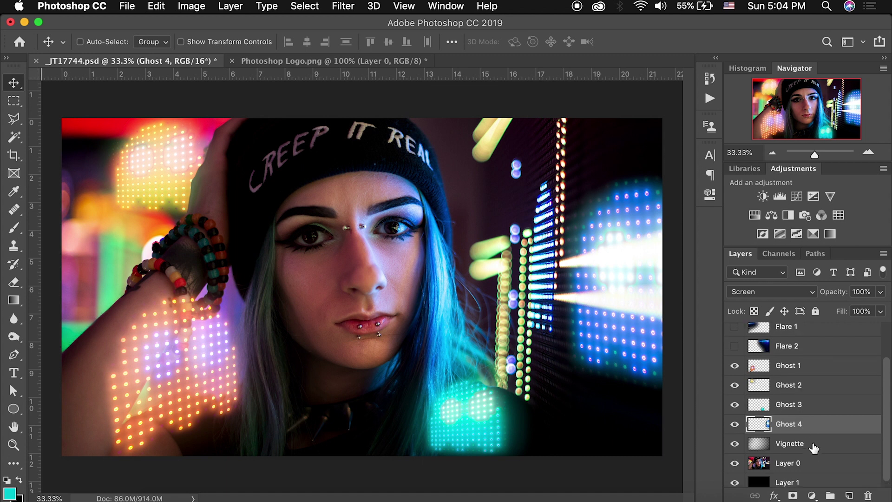
pyautogui.click(734, 390)
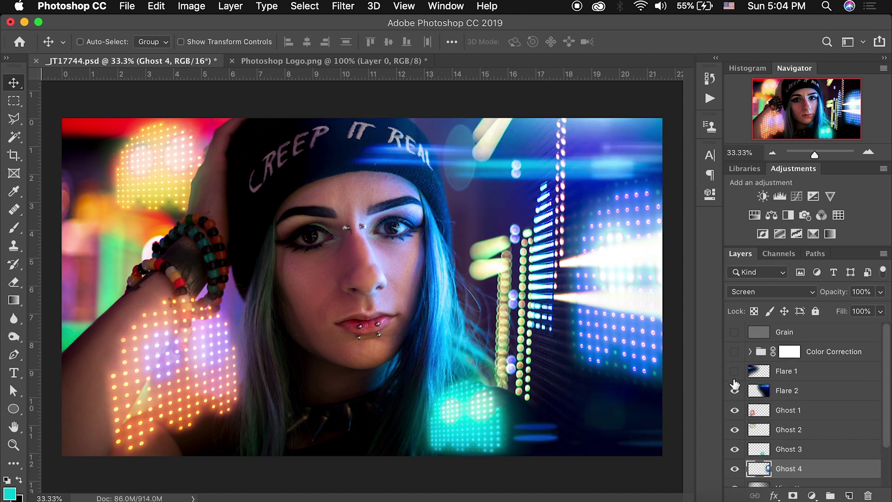
pyautogui.click(735, 371)
pyautogui.click(764, 371)
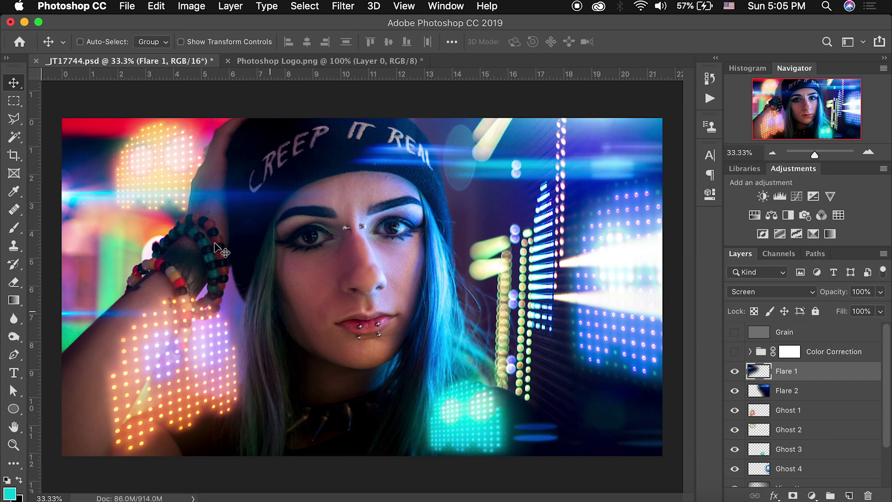
pyautogui.click(734, 372)
pyautogui.click(734, 372)
pyautogui.hotkey('alt', ']')
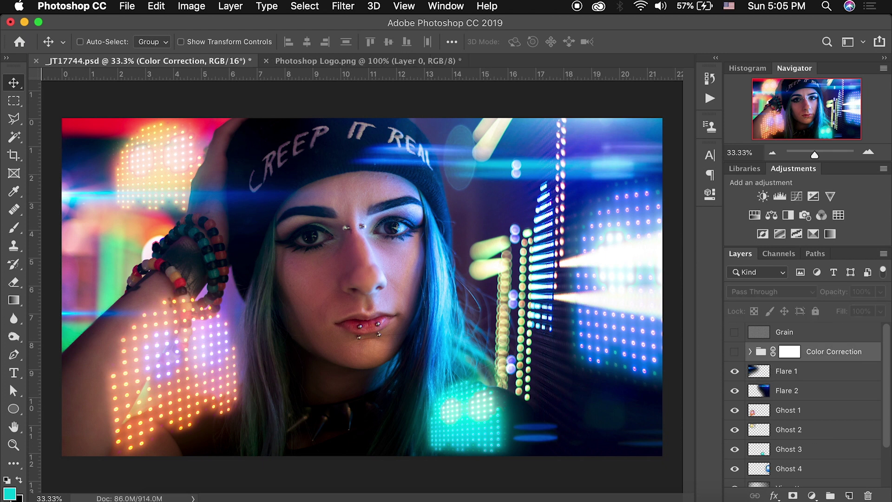
# Enable the Color Correction group with only Cool LUT and Channel Mixer 1 active
pyautogui.click(733, 352)
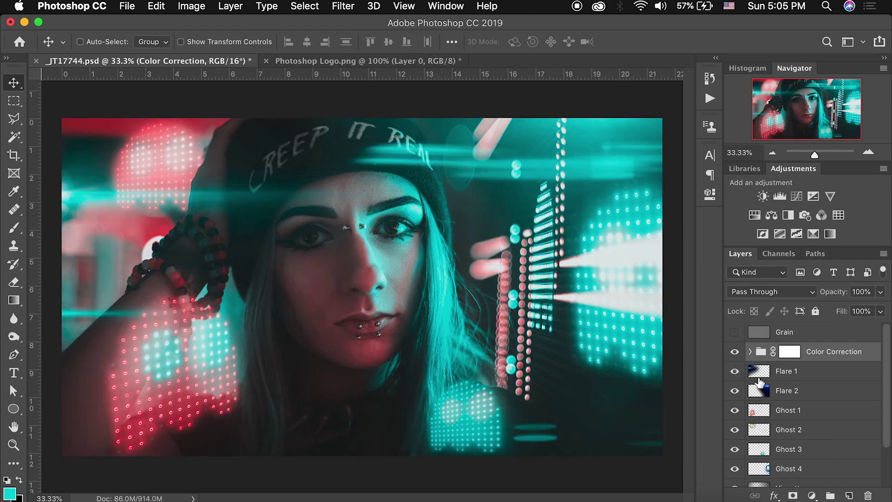
pyautogui.click(750, 351)
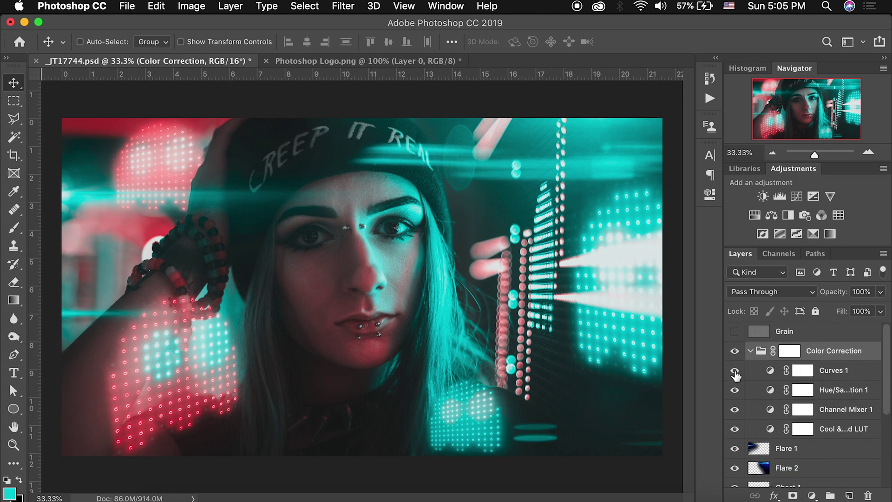
pyautogui.moveTo(734, 371); pyautogui.dragTo(735, 430)
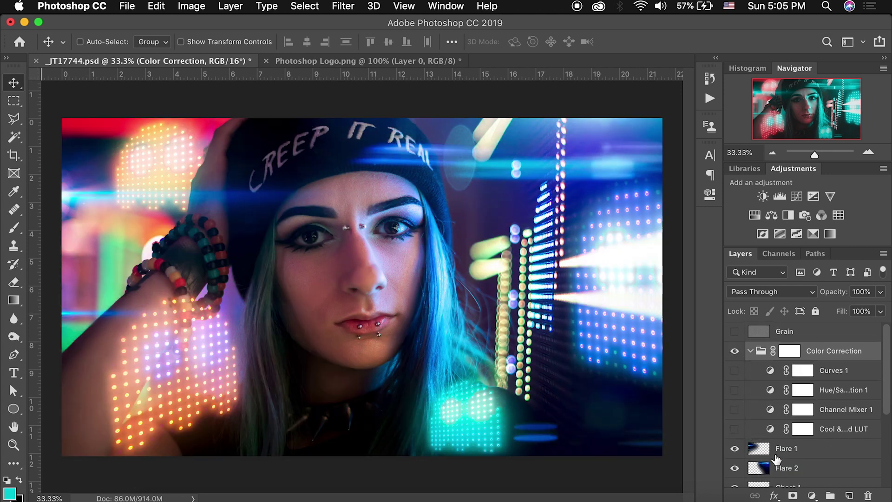
pyautogui.click(735, 429)
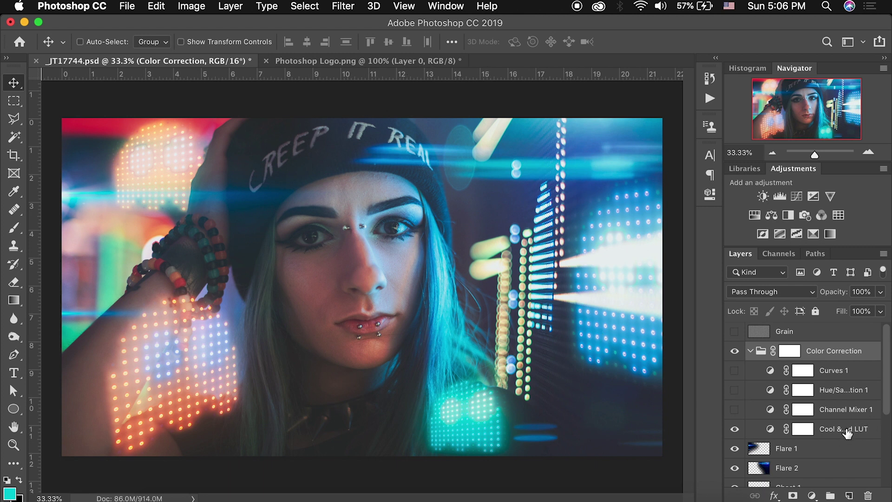
pyautogui.click(735, 411)
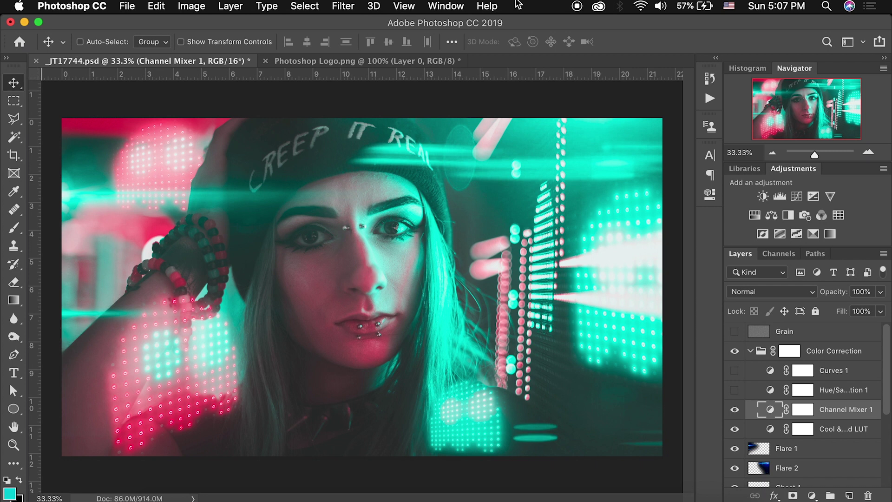
pyautogui.click(447, 6)
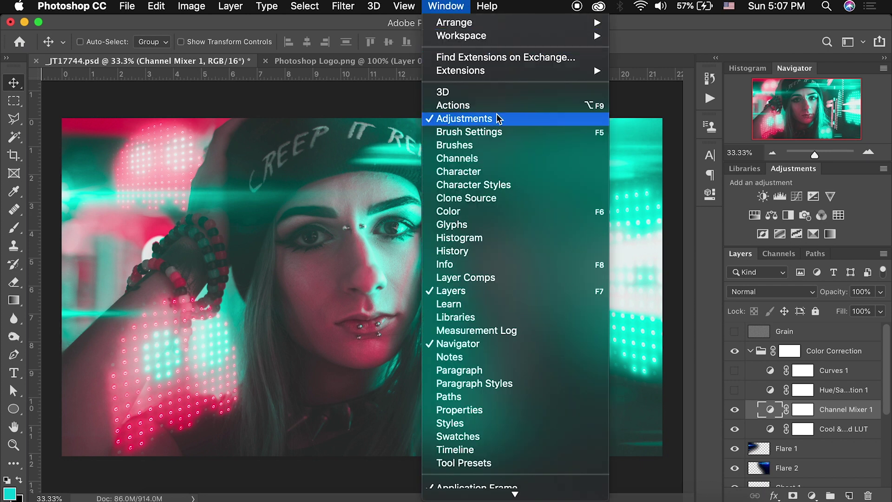
pyautogui.click(878, 223)
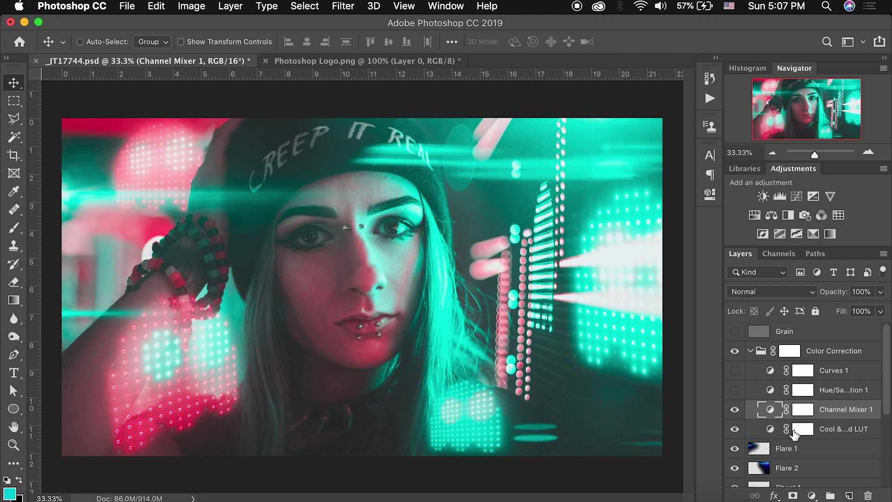
# Inspect Channel Mixer 1's Green output channel, previewing the Green slider then resetting it to 0
pyautogui.doubleClick(770, 409)
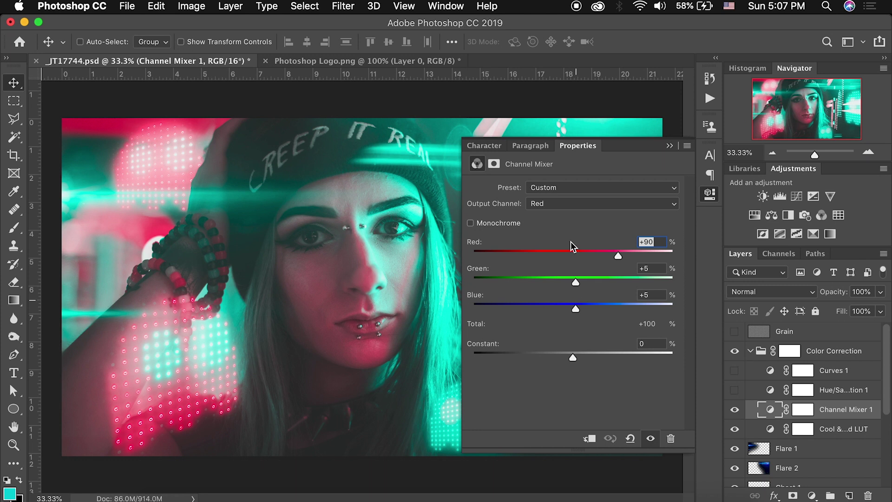
pyautogui.click(568, 208)
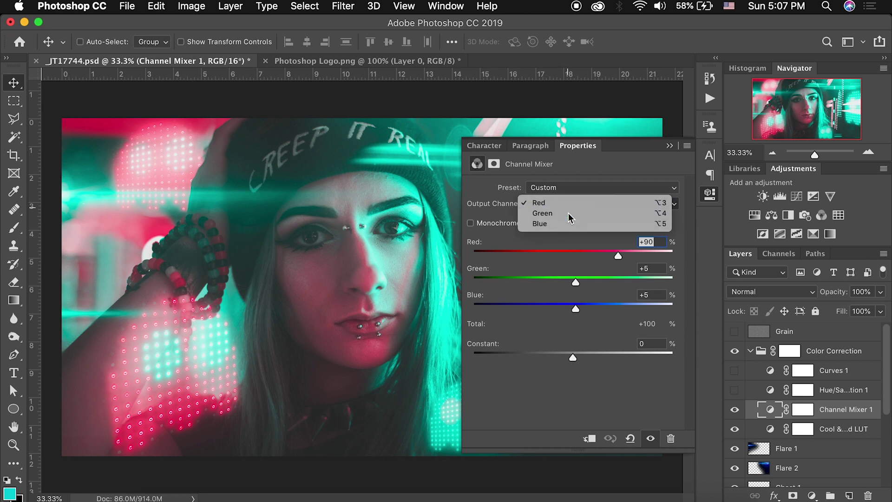
pyautogui.click(570, 215)
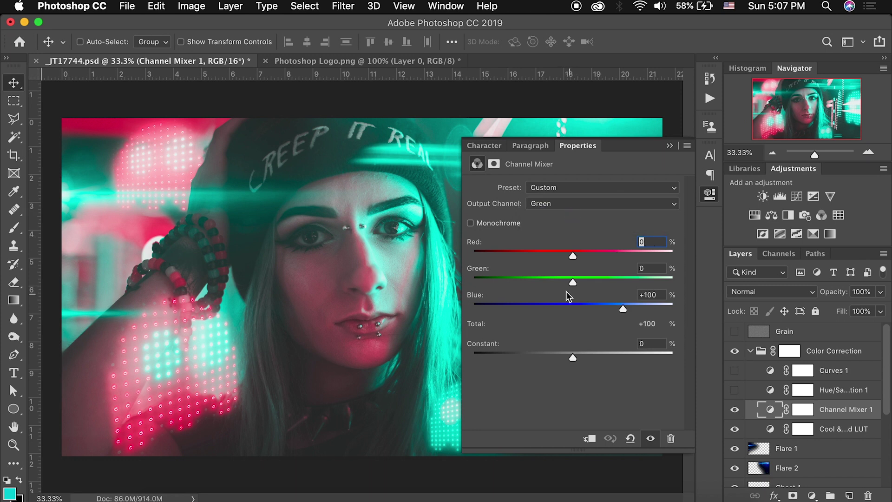
pyautogui.moveTo(572, 281)
pyautogui.mouseDown()
pyautogui.moveTo(625, 281)
pyautogui.moveTo(574, 281)
pyautogui.mouseUp()
pyautogui.press('Tab')
pyautogui.write('0')
pyautogui.click(669, 148)
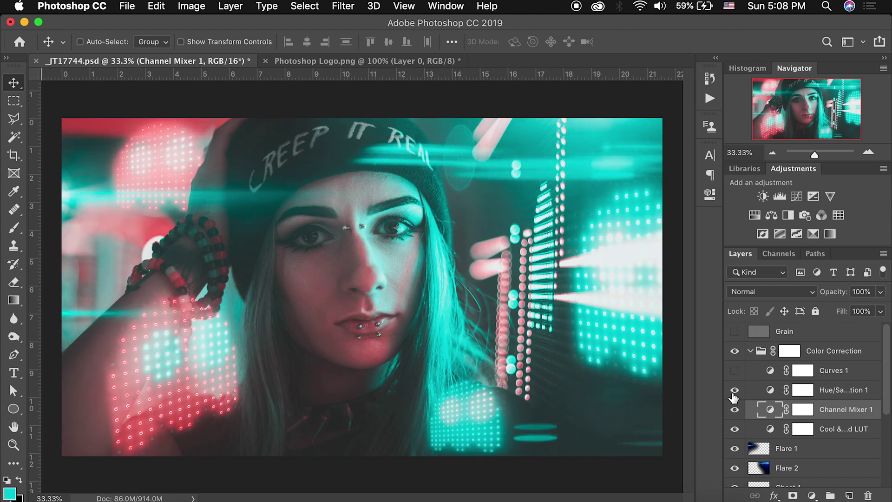
# Check Hue/Saturation 1 (Hue +12, Saturation -10) and compare it off and on, leaving it on
pyautogui.doubleClick(771, 391)
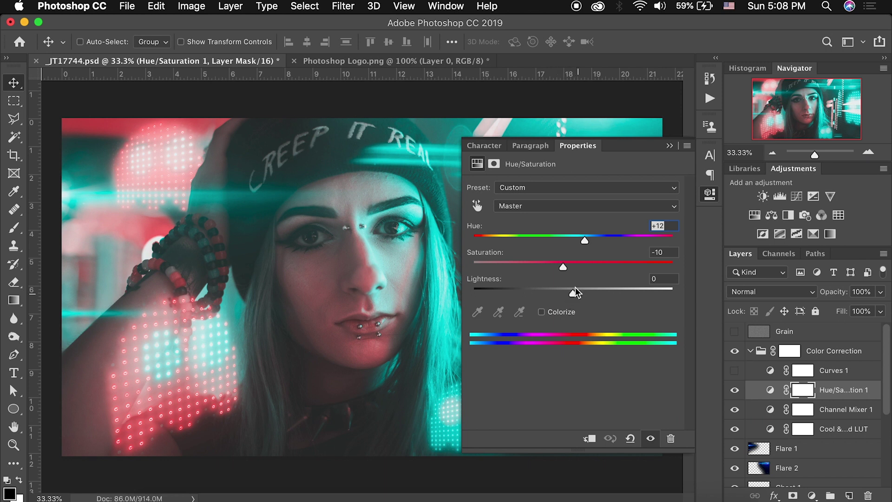
pyautogui.click(670, 146)
pyautogui.click(734, 390)
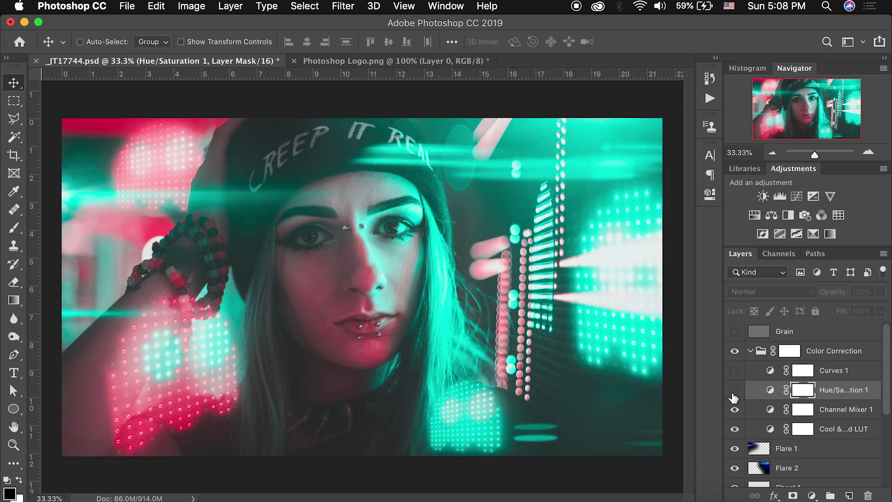
pyautogui.click(734, 391)
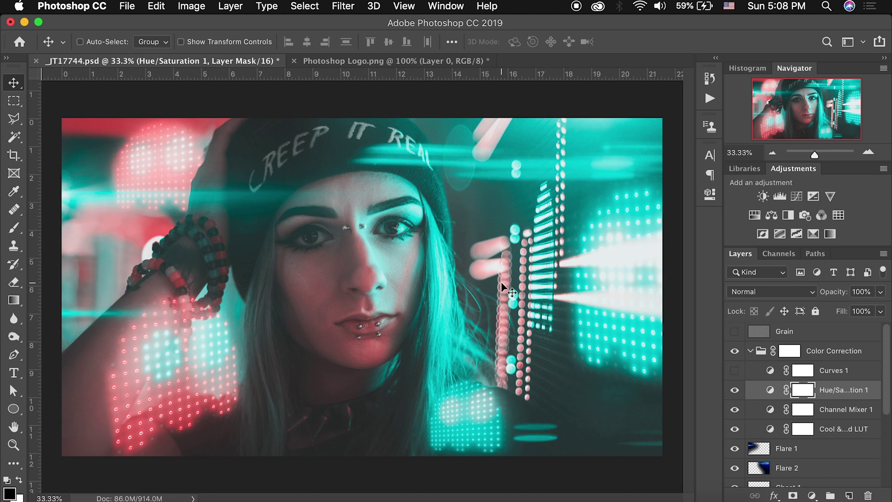
# Turn on Curves 1, comparing it off and on, and leave it active
pyautogui.click(734, 372)
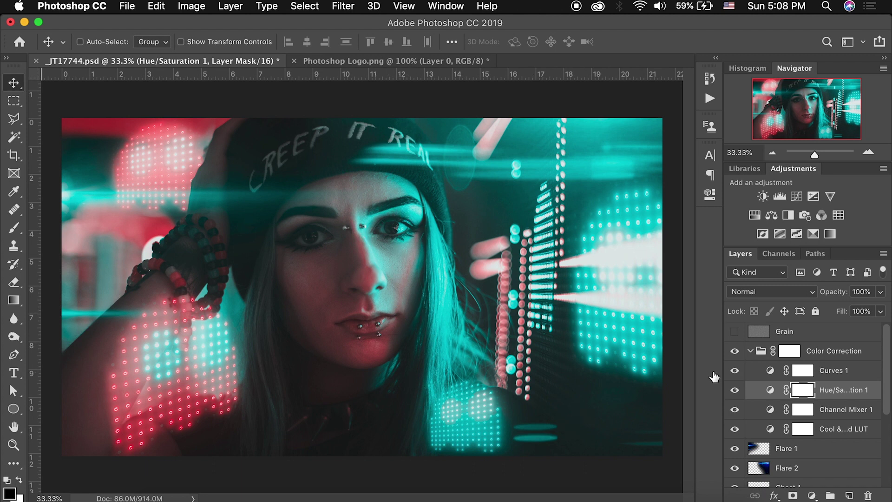
pyautogui.click(739, 373)
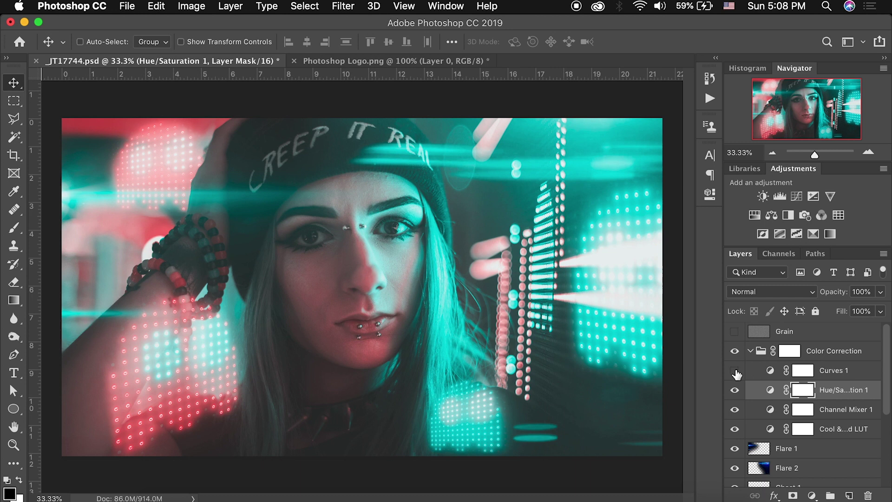
pyautogui.click(735, 371)
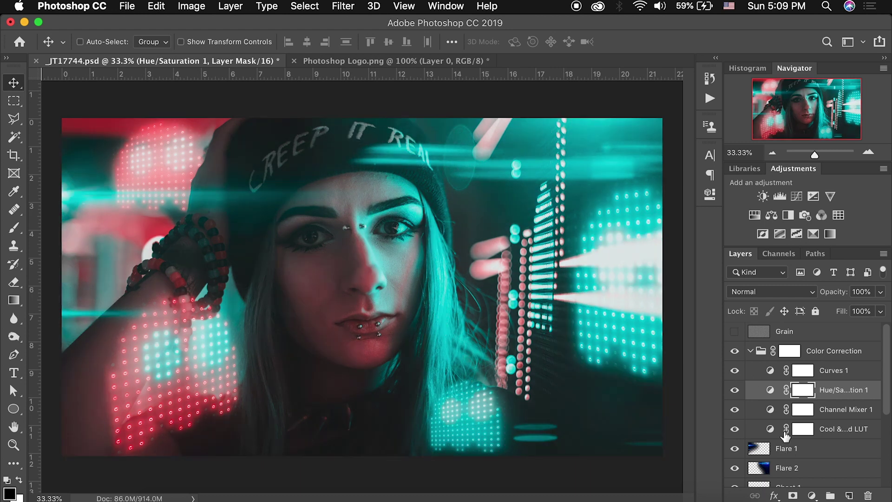
# Review the Curves 1 settings, then collapse the Color Correction group
pyautogui.doubleClick(771, 372)
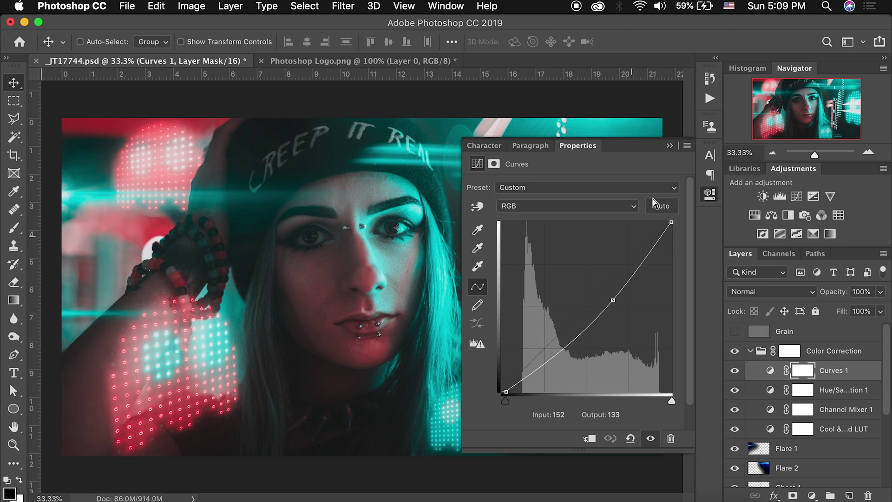
pyautogui.click(669, 147)
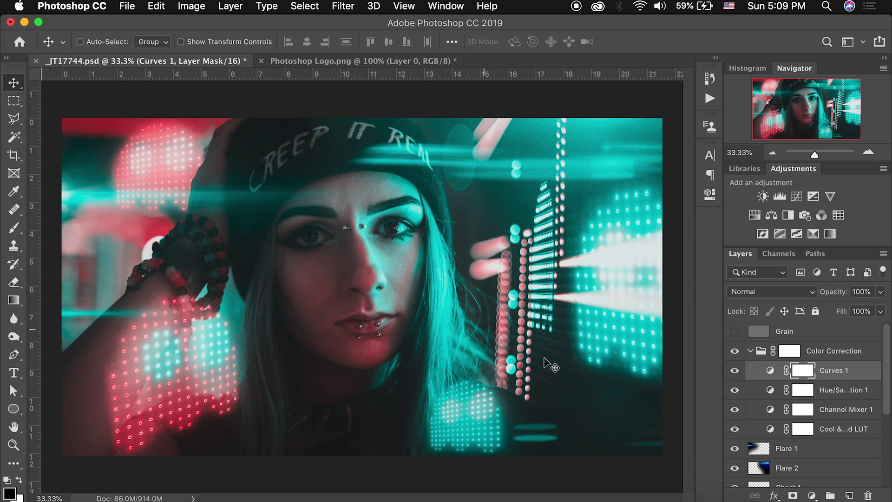
pyautogui.click(750, 352)
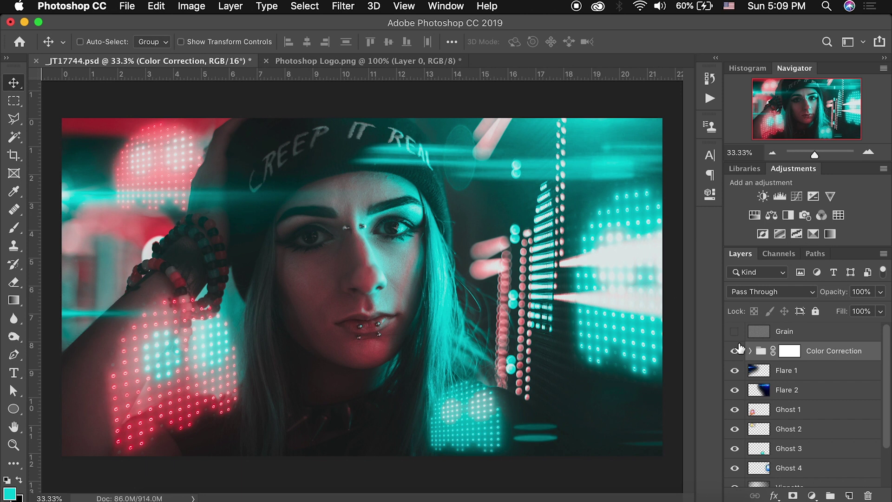
# Compare the image with the Color Correction group off and on, then enable the Grain layer
pyautogui.click(736, 354)
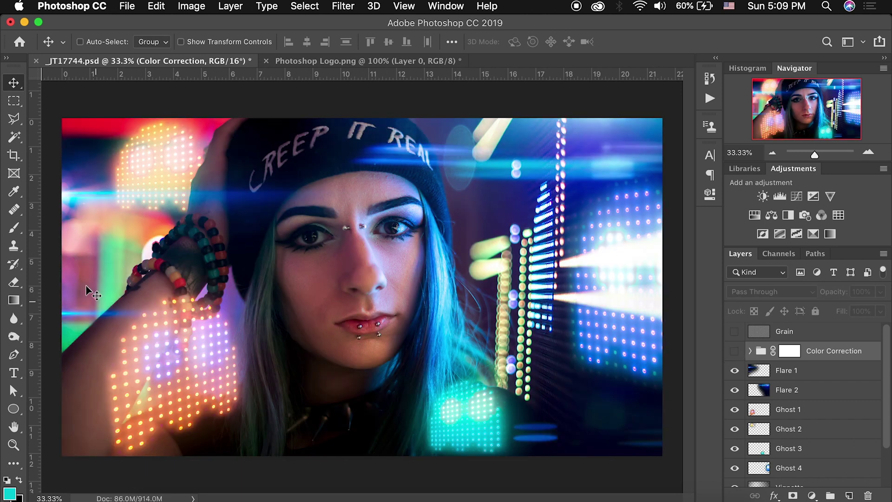
pyautogui.click(735, 353)
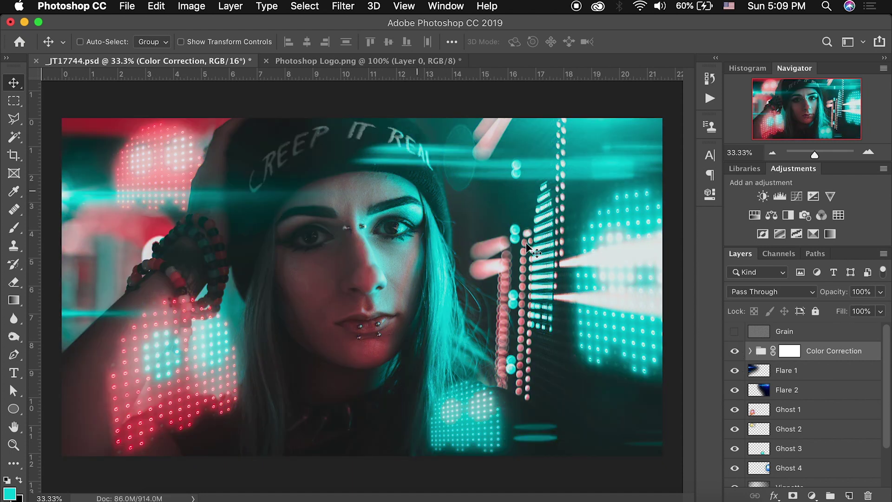
pyautogui.click(734, 331)
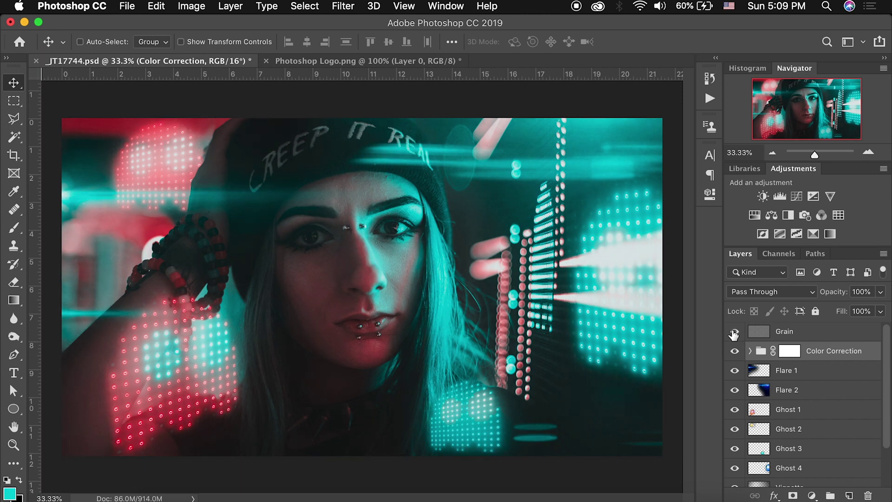
# Zoom in with the Navigator to inspect the grain, toggling it to compare, then zoom back out
pyautogui.click(869, 153)
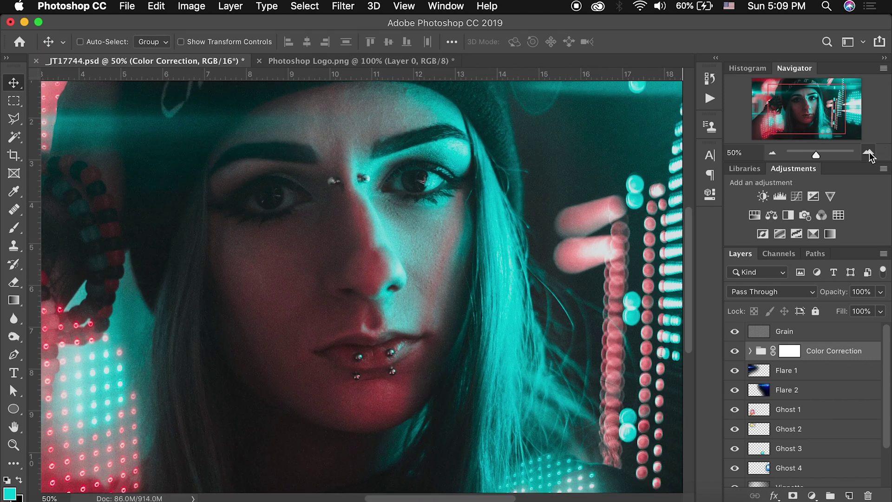
pyautogui.click(869, 154)
pyautogui.moveTo(818, 106); pyautogui.dragTo(841, 101)
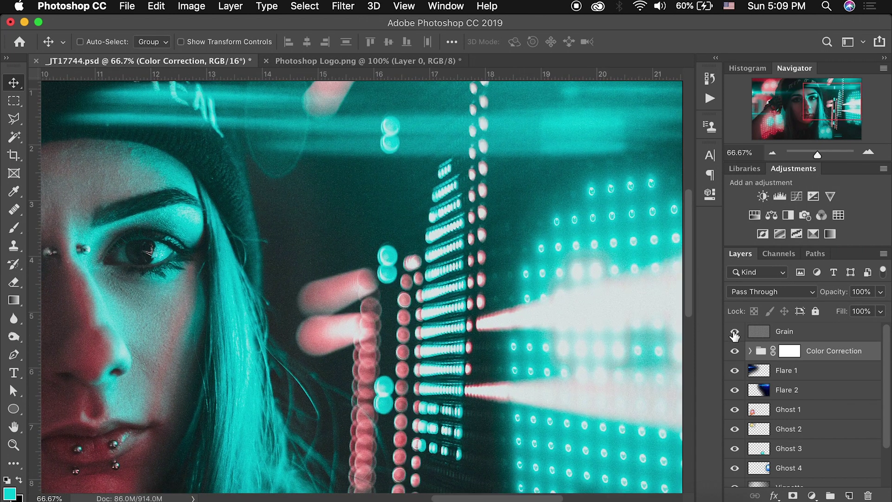
pyautogui.click(734, 333)
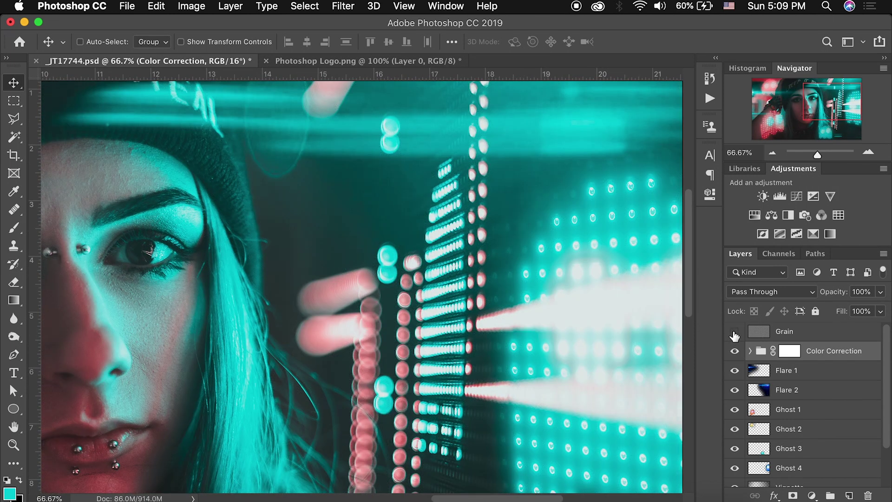
pyautogui.click(733, 333)
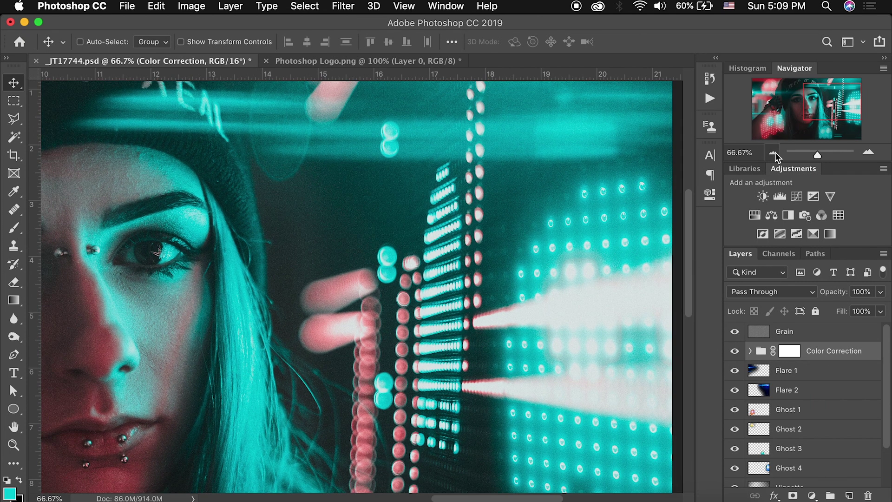
pyautogui.click(775, 153)
pyautogui.click(775, 152)
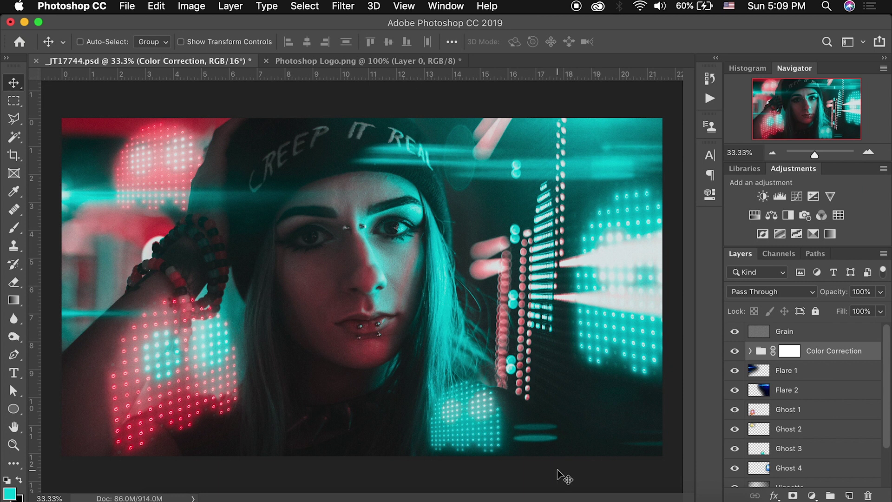